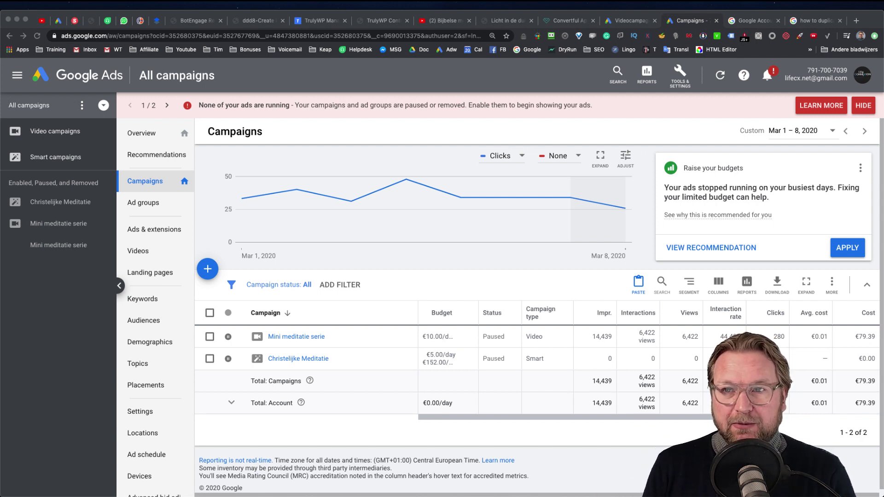
Step: Look at the Mini meditatie serie campaign's ad groups, then return to the campaigns list
{"action": "left_click", "coordinate": [680, 150]}
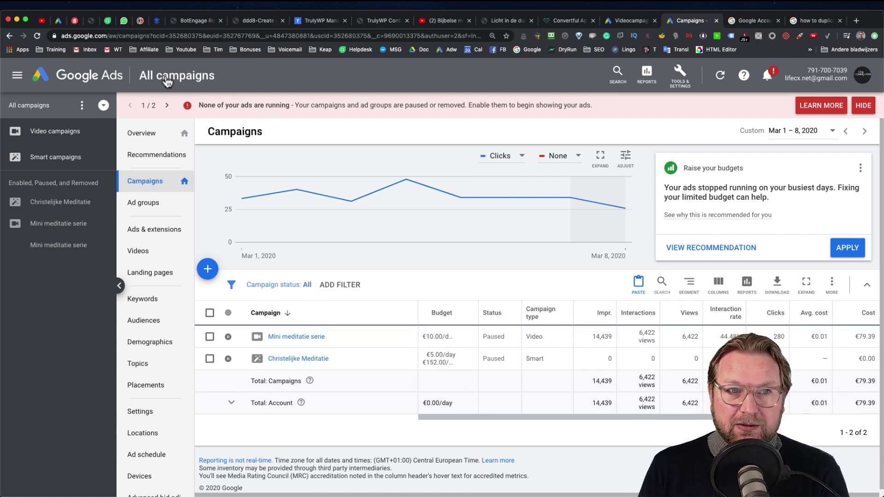
{"action": "left_click", "coordinate": [298, 340]}
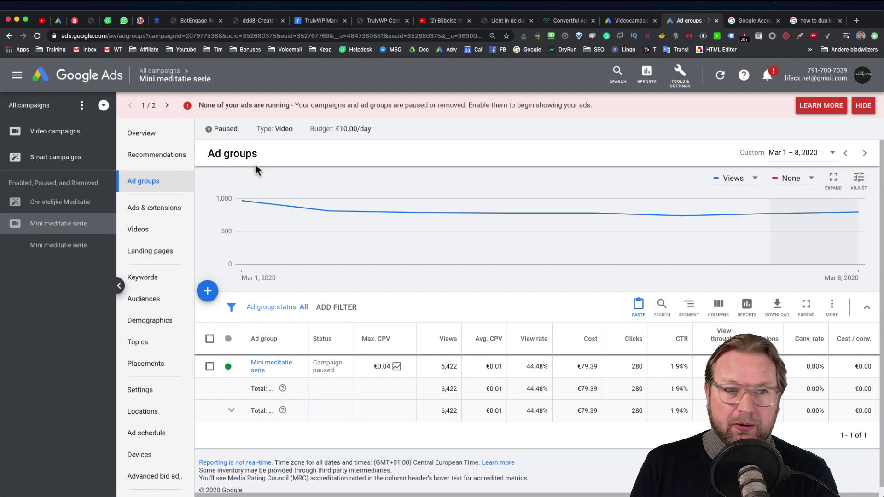
{"action": "left_click", "coordinate": [162, 72]}
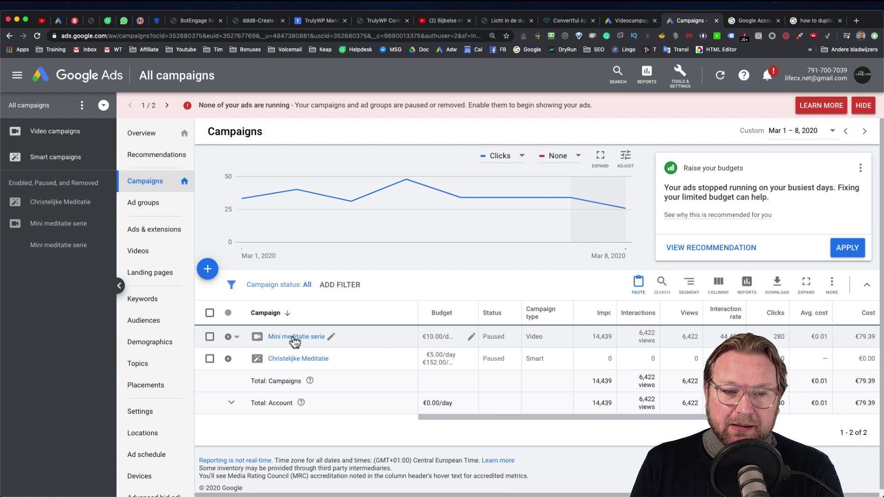
Step: Select the Mini meditatie serie campaign and copy it from the Edit menu
{"action": "left_click", "coordinate": [209, 338]}
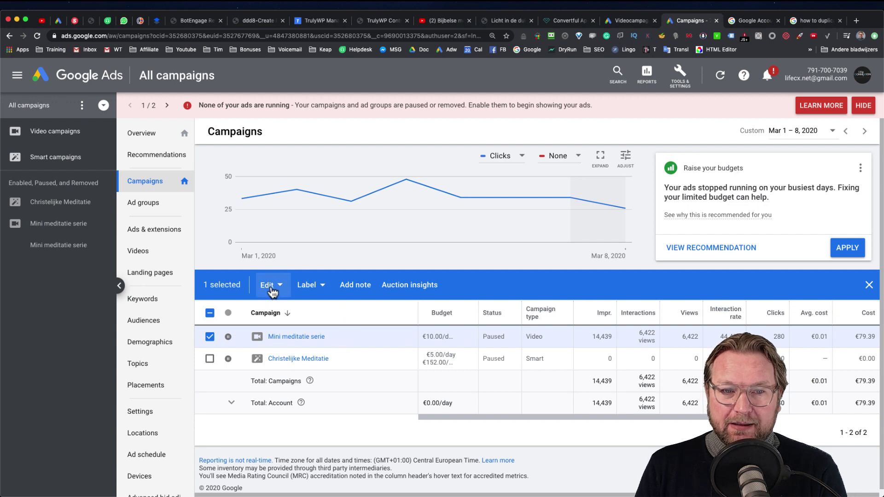
{"action": "left_click", "coordinate": [269, 285]}
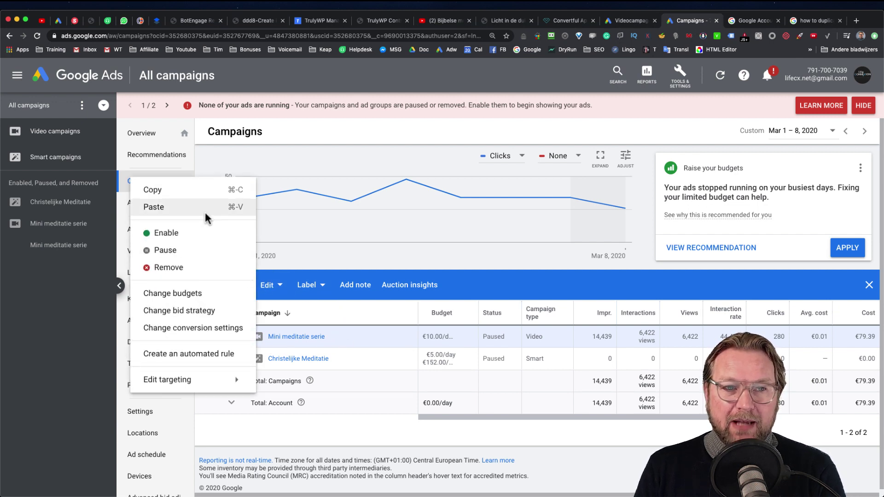
{"action": "left_click", "coordinate": [202, 191]}
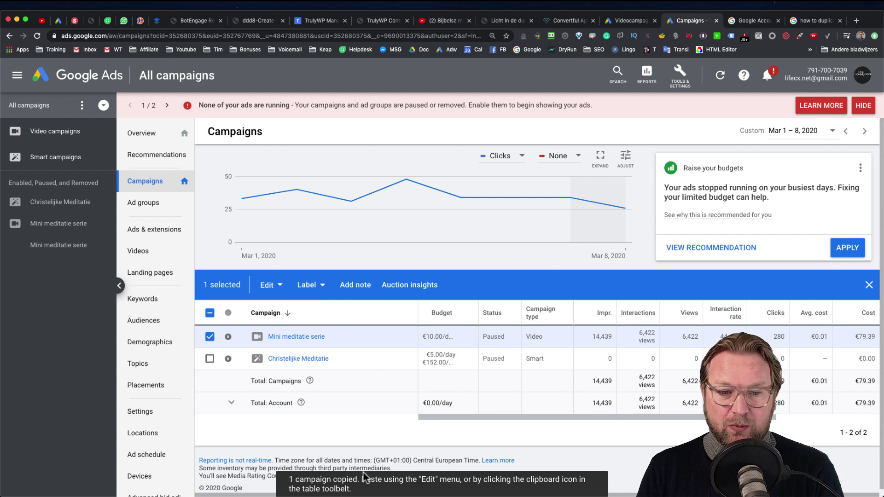
{"action": "left_click", "coordinate": [271, 285]}
{"action": "left_click", "coordinate": [177, 199]}
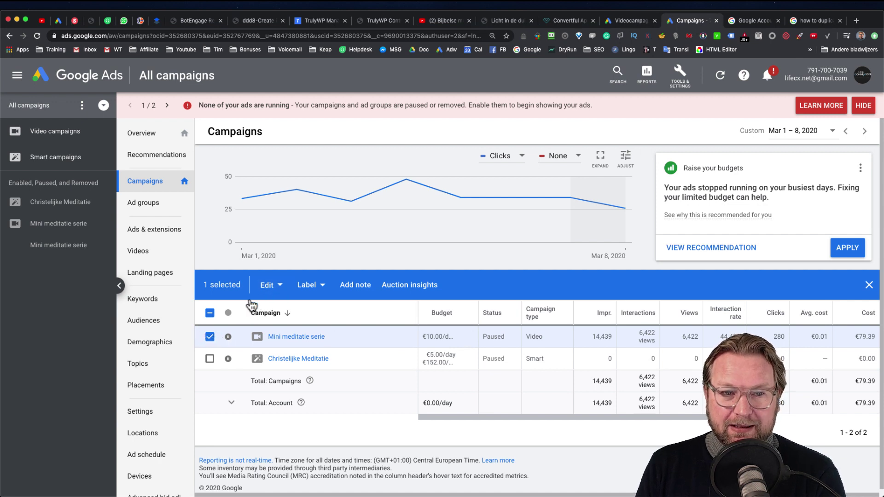
{"action": "left_click", "coordinate": [209, 338]}
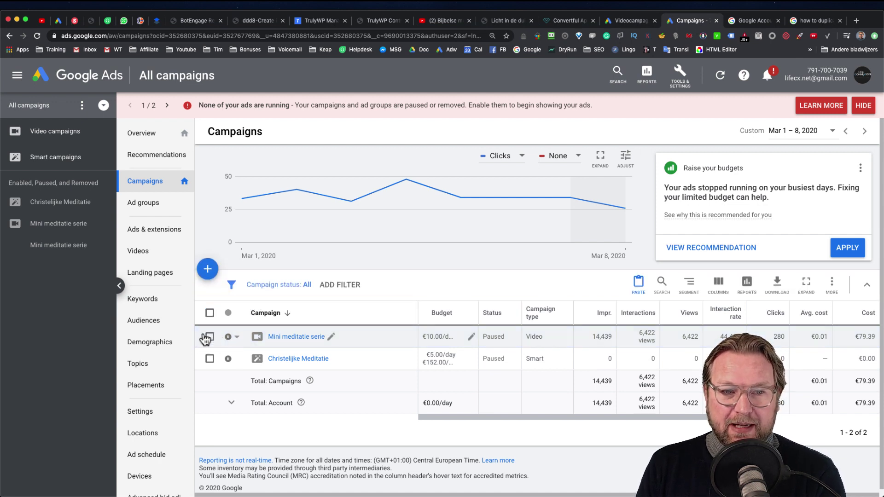
{"action": "left_click", "coordinate": [208, 337]}
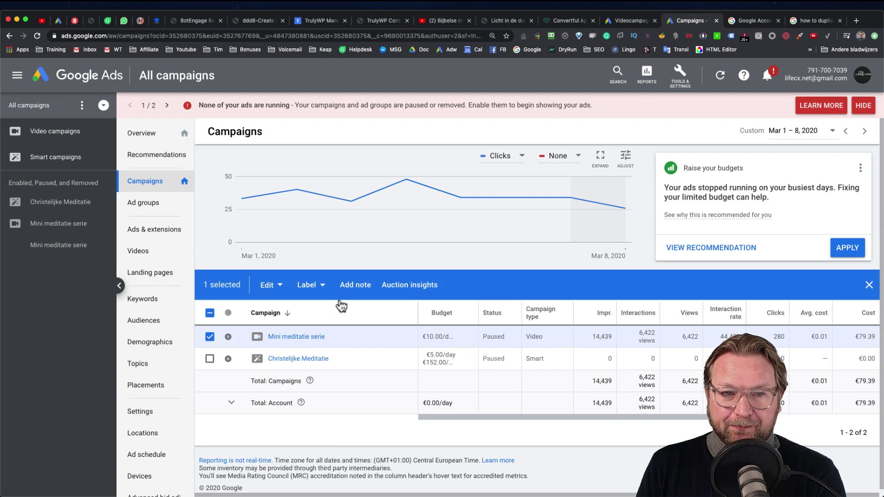
{"action": "left_click", "coordinate": [272, 285]}
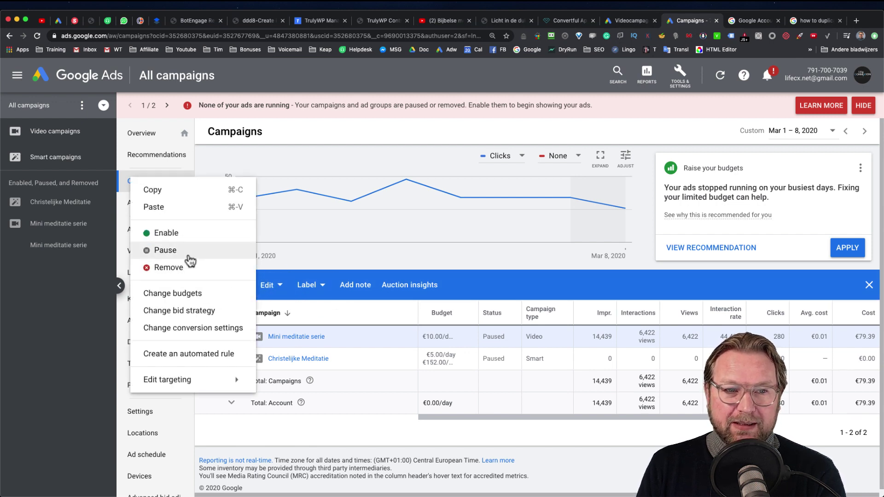
Step: Paste the copy with 'Pause new campaigns after pasting' on, creating paused Mini meditatie serie #2
{"action": "left_click", "coordinate": [165, 213]}
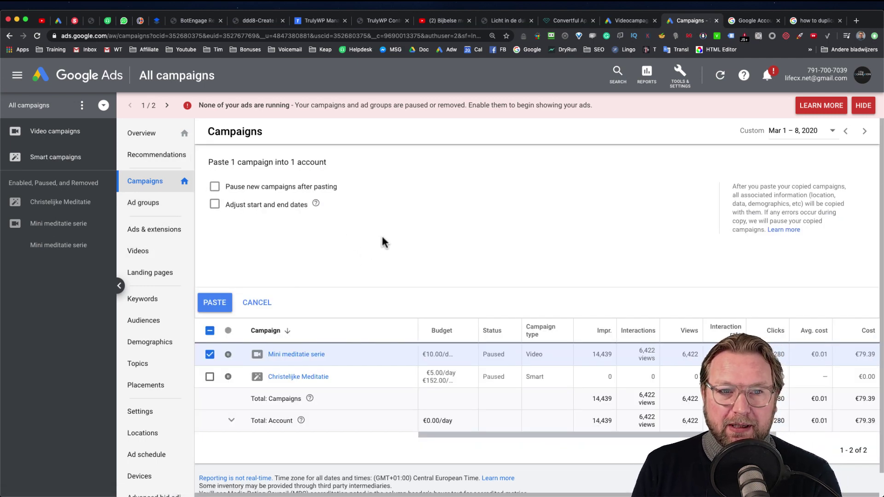
{"action": "left_click", "coordinate": [214, 188]}
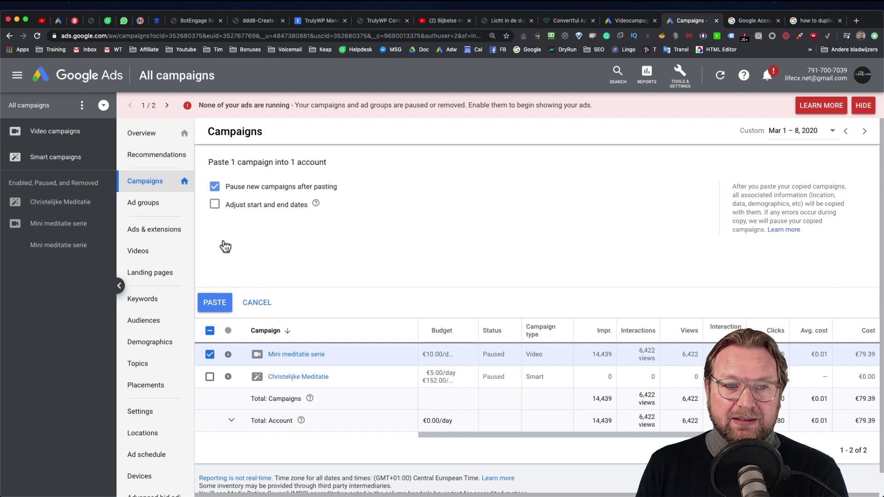
{"action": "left_click", "coordinate": [215, 304]}
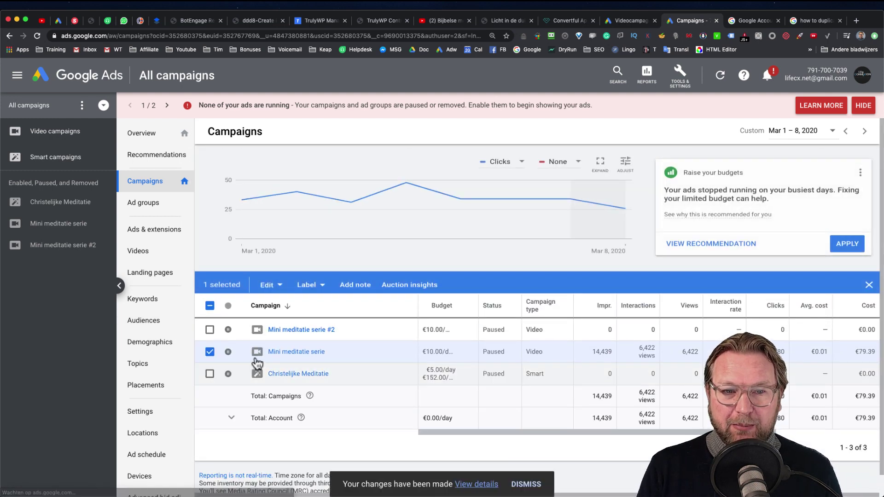
{"action": "left_click", "coordinate": [210, 358]}
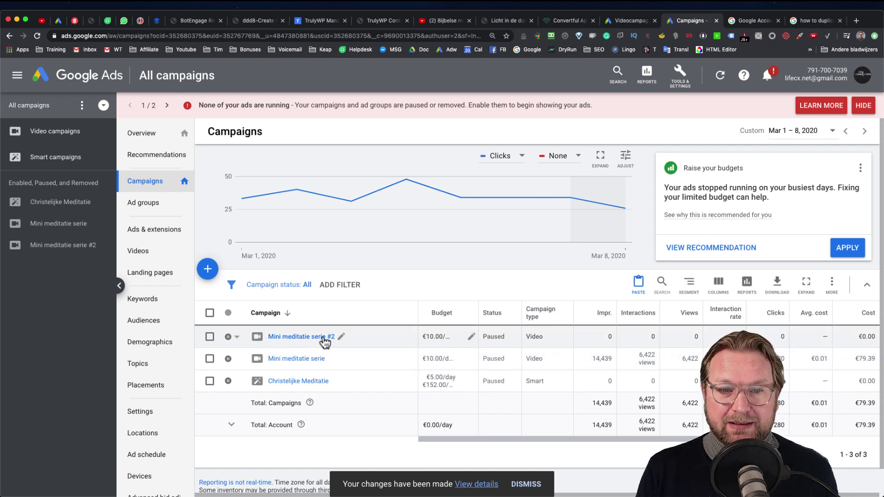
Step: Check #2's €10.00 daily budget without changing it, then open the campaign's ads
{"action": "left_click", "coordinate": [471, 338]}
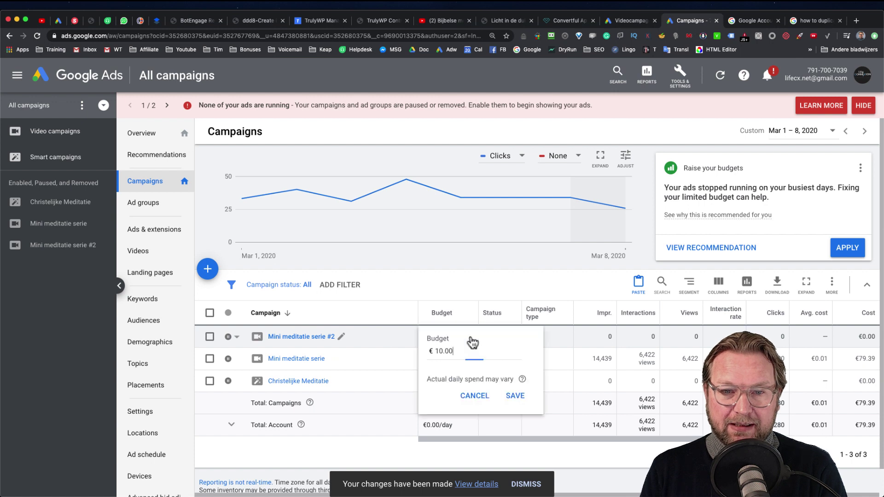
{"action": "left_click", "coordinate": [474, 395]}
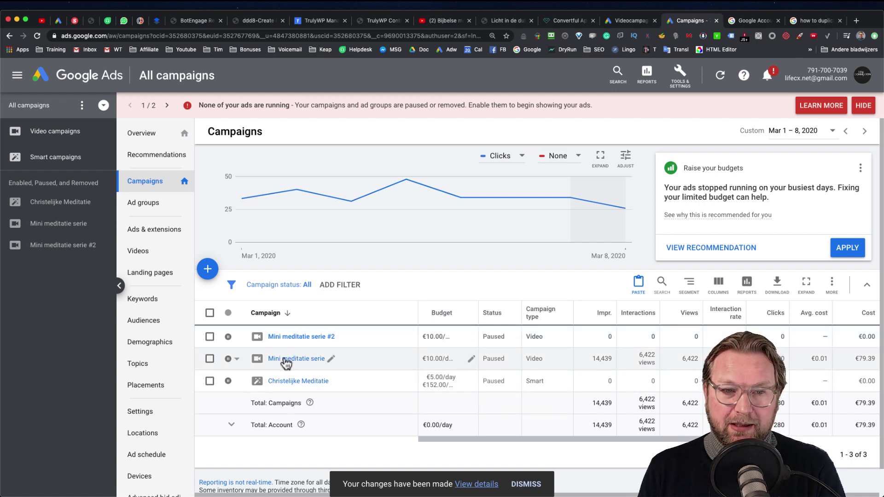
{"action": "left_click", "coordinate": [292, 340]}
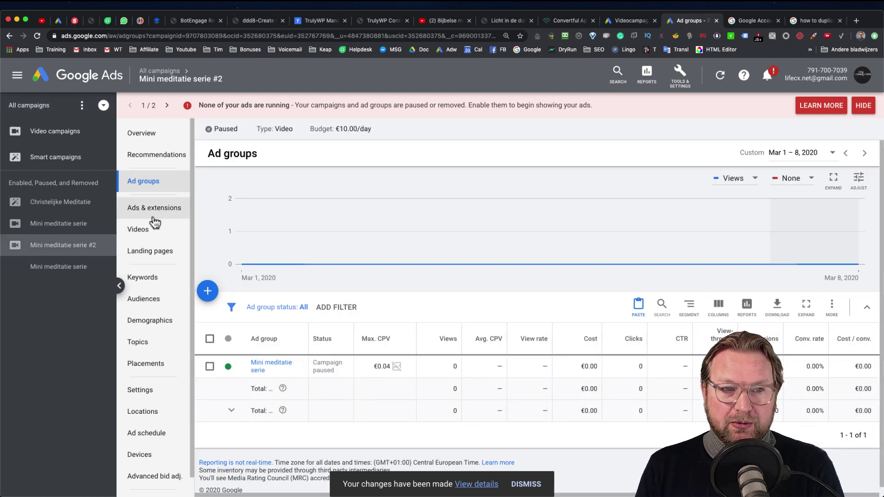
{"action": "left_click", "coordinate": [157, 210]}
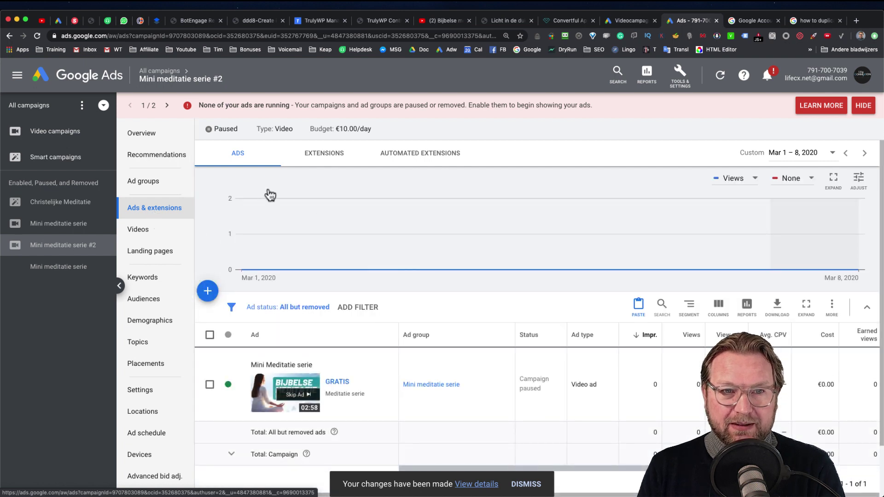
Step: Edit the copied video ad, remove its YouTube video, then discard the changes and leave
{"action": "left_click", "coordinate": [366, 386]}
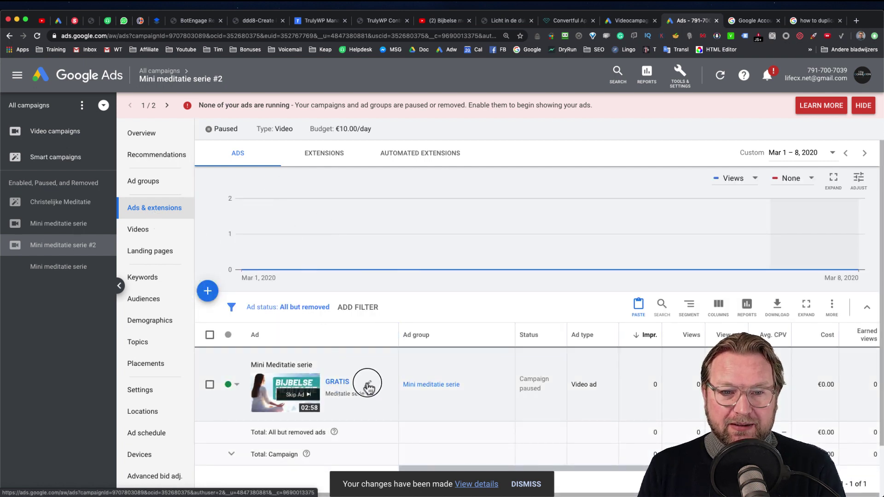
{"action": "left_click", "coordinate": [385, 390]}
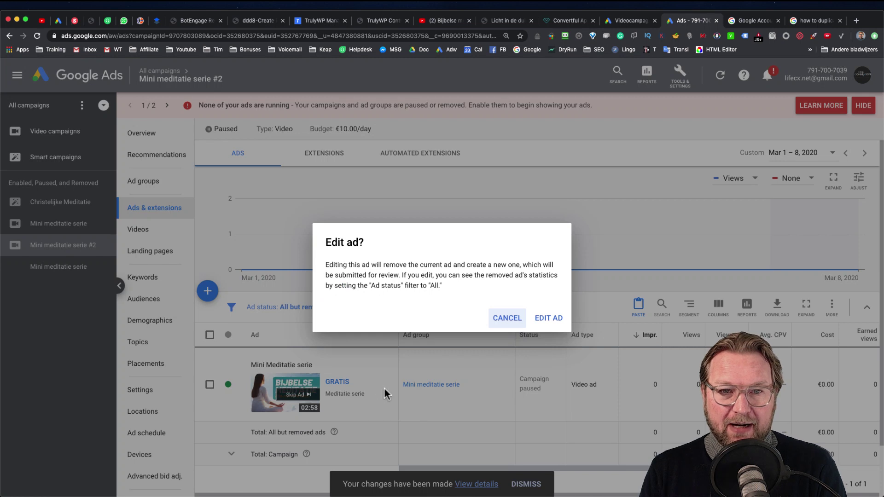
{"action": "left_click", "coordinate": [553, 317]}
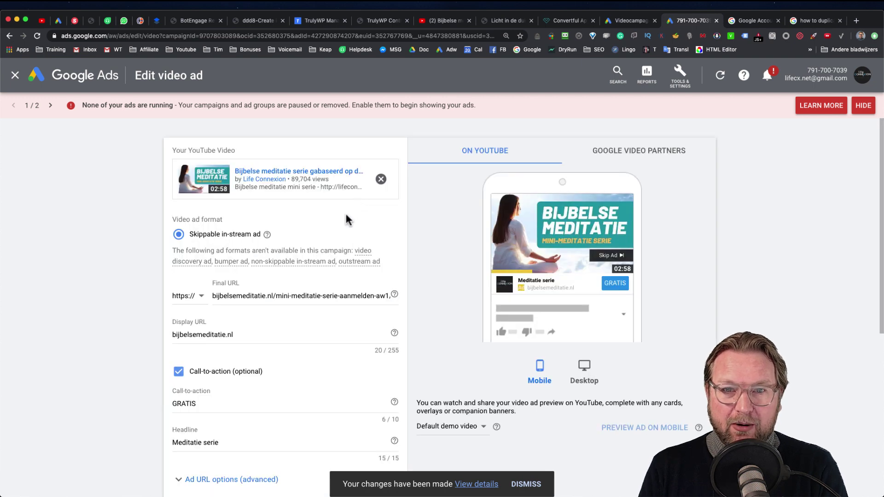
{"action": "left_click", "coordinate": [381, 180]}
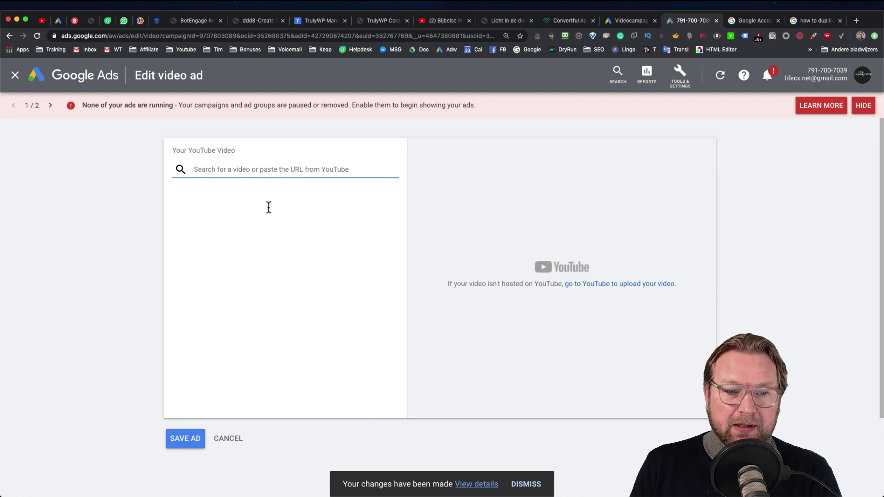
{"action": "left_click", "coordinate": [229, 439]}
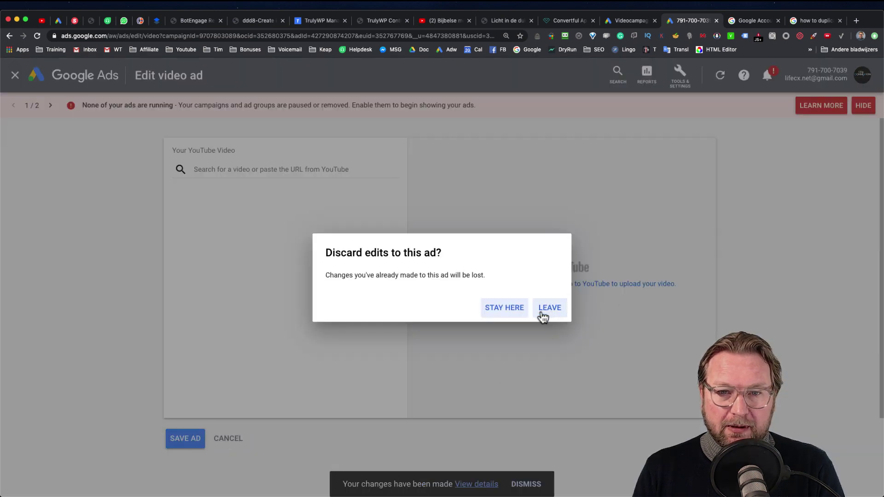
{"action": "left_click", "coordinate": [556, 312]}
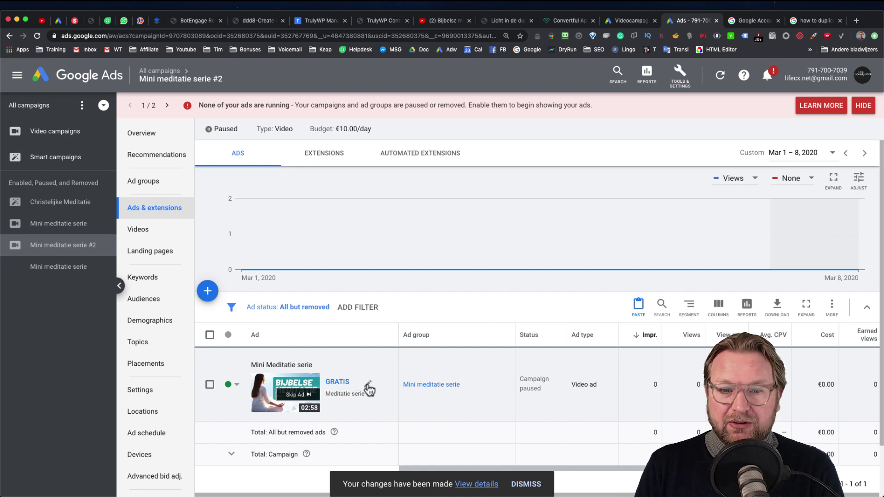
Step: Reopen the copied Mini Meditatie serie video ad in the ad editor
{"action": "left_click", "coordinate": [369, 386]}
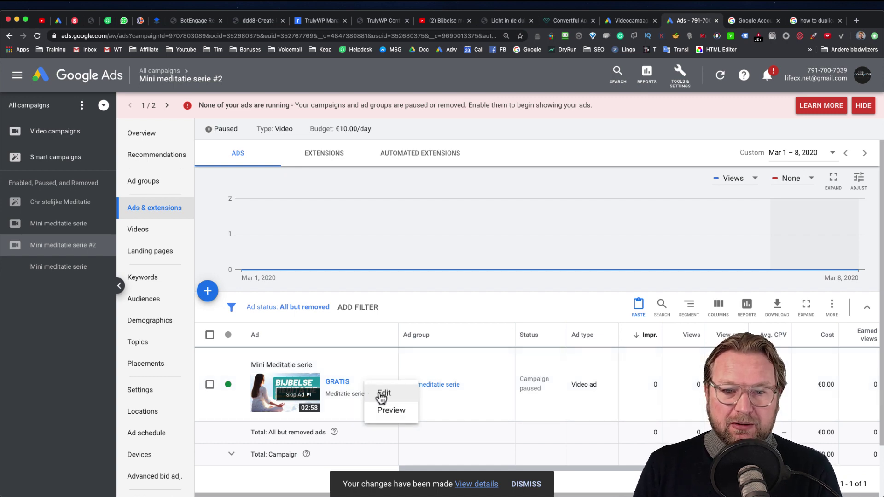
{"action": "left_click", "coordinate": [384, 394]}
{"action": "left_click", "coordinate": [552, 322]}
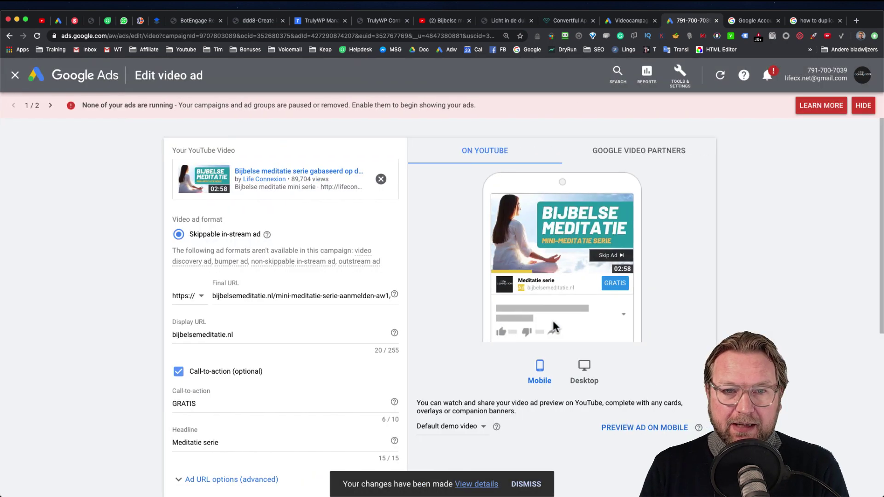
Step: Review the video ad form and its Final URL, then close the editor unsaved
{"action": "scroll", "coordinate": [274, 195], "scroll_direction": "down", "scroll_amount": 2}
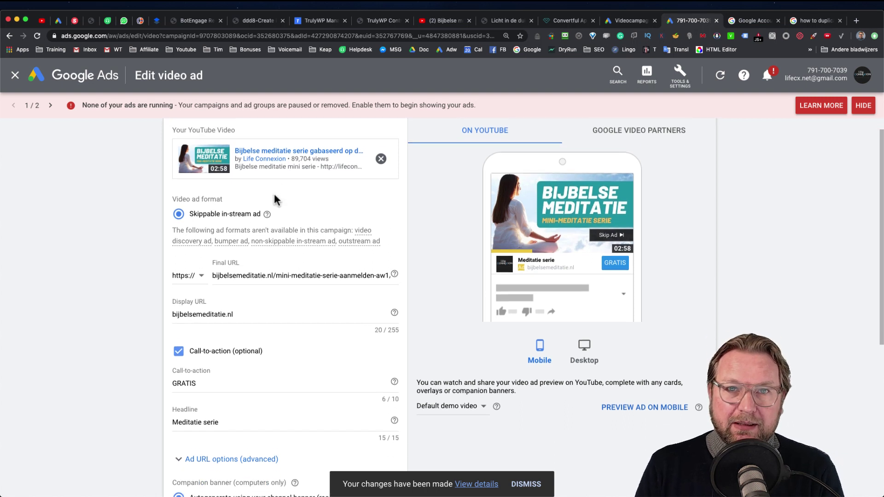
{"action": "scroll", "coordinate": [274, 196], "scroll_direction": "up", "scroll_amount": 2}
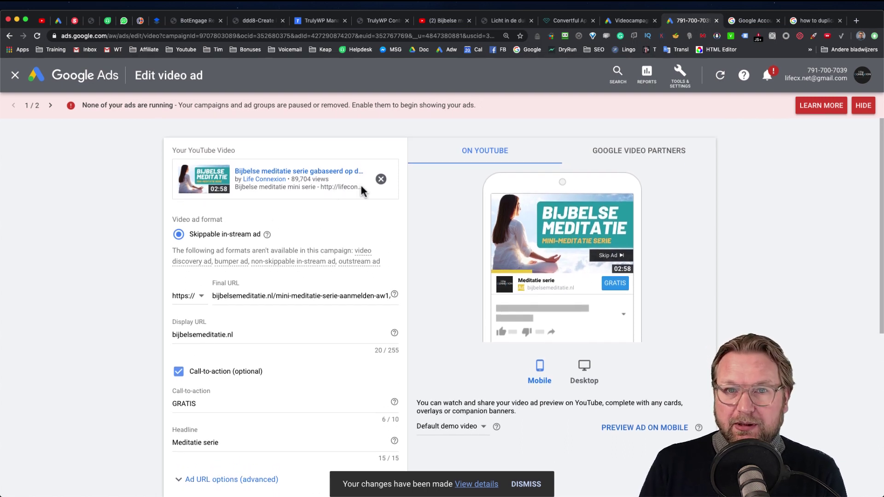
{"action": "scroll", "coordinate": [349, 223], "scroll_direction": "down", "scroll_amount": 3}
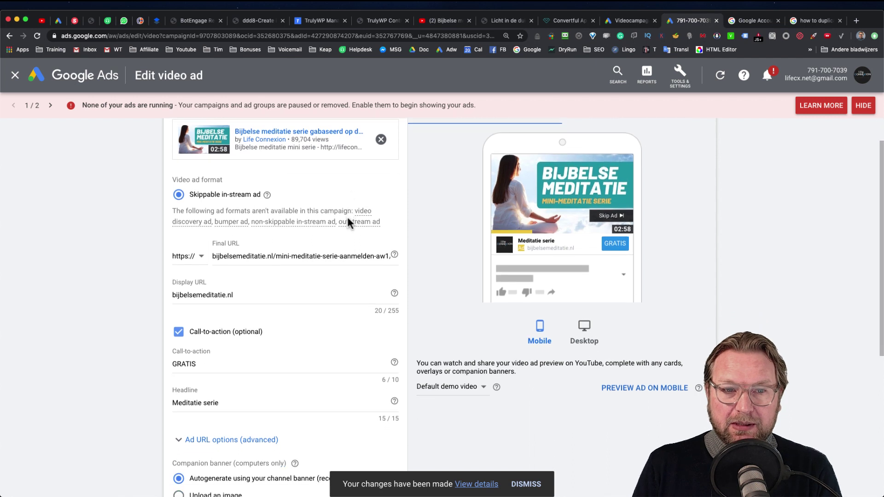
{"action": "triple_click", "coordinate": [277, 217]}
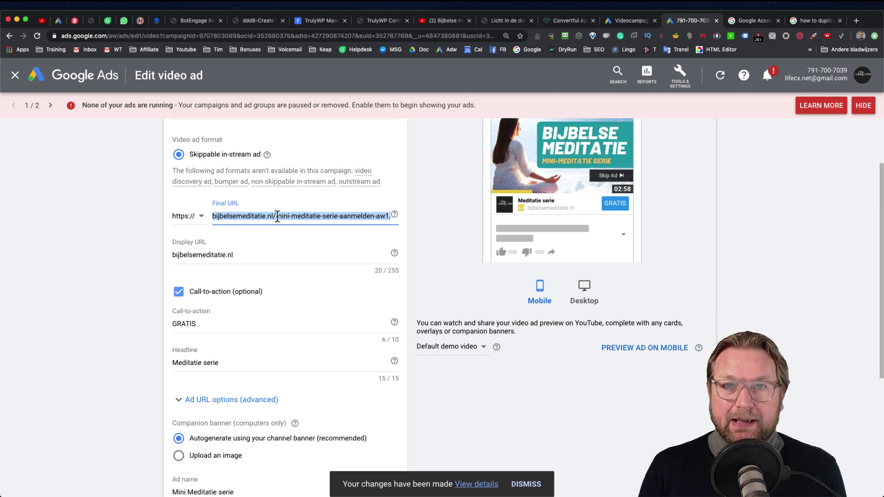
{"action": "scroll", "coordinate": [307, 318], "scroll_direction": "down", "scroll_amount": 6}
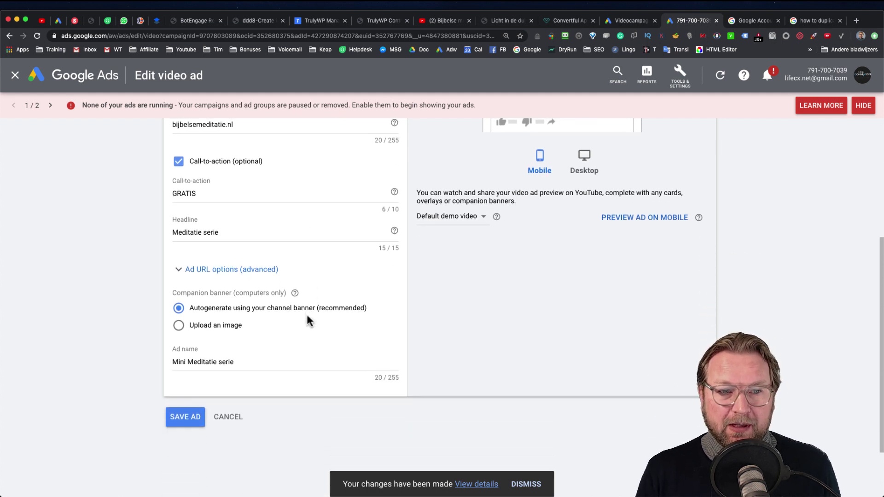
{"action": "scroll", "coordinate": [247, 348], "scroll_direction": "up", "scroll_amount": 8}
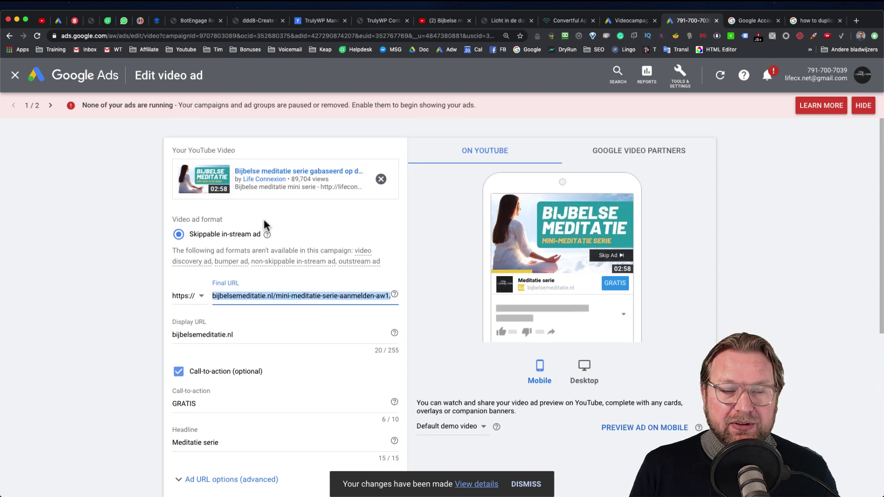
{"action": "left_click", "coordinate": [14, 77]}
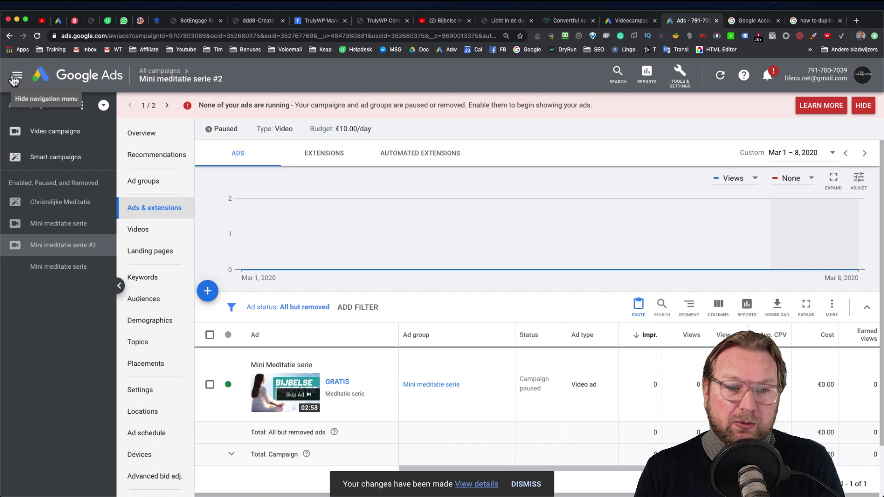
Step: Go to the all-campaigns list and confirm Mini meditatie serie #2 remains Paused
{"action": "left_click", "coordinate": [154, 72]}
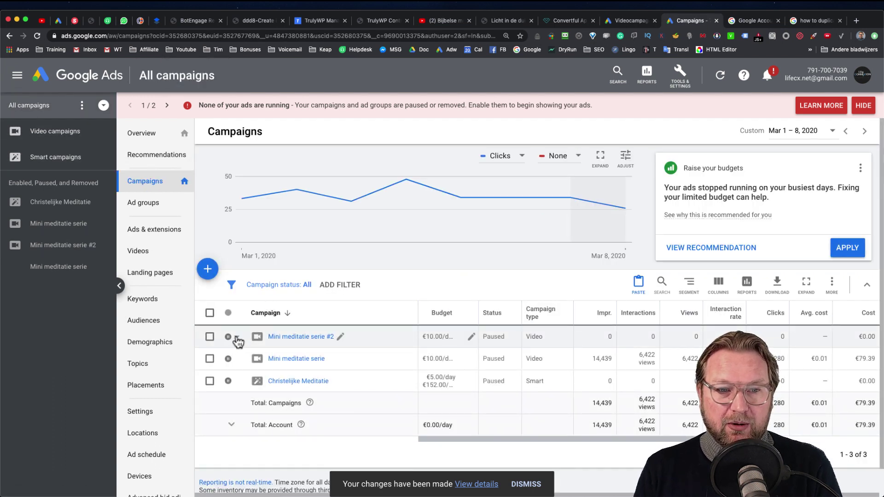
{"action": "left_click", "coordinate": [237, 339]}
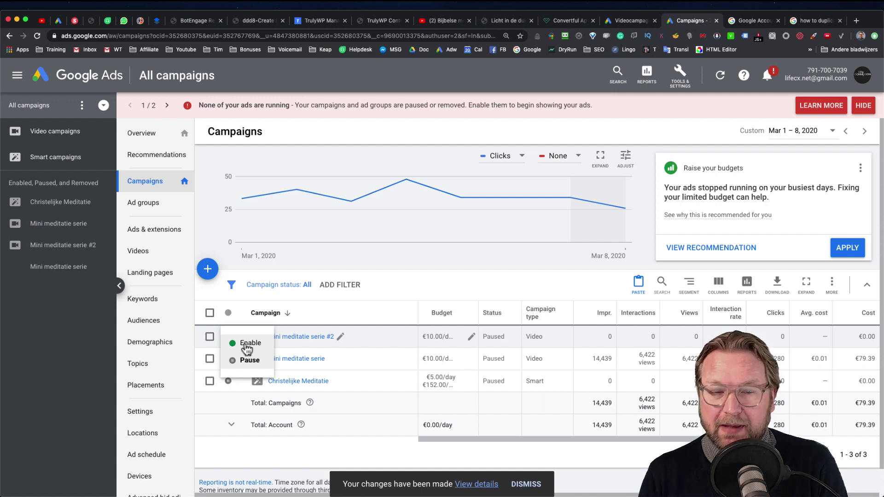
{"action": "left_click", "coordinate": [389, 295]}
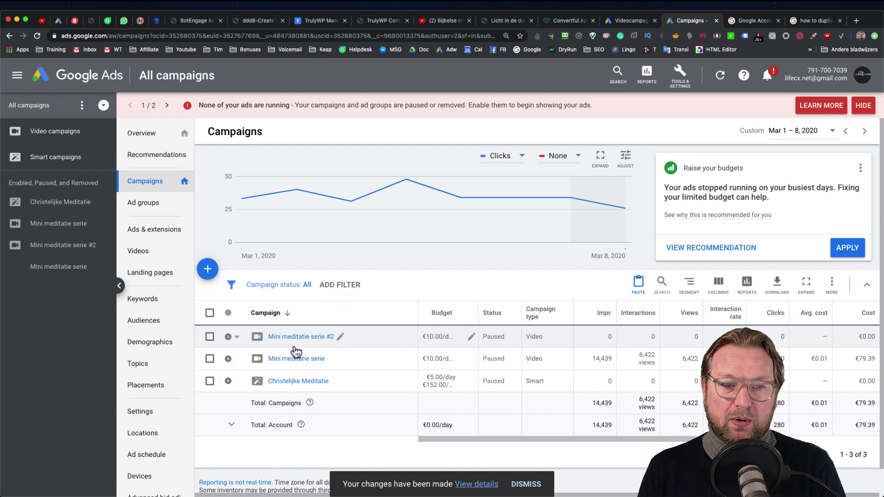